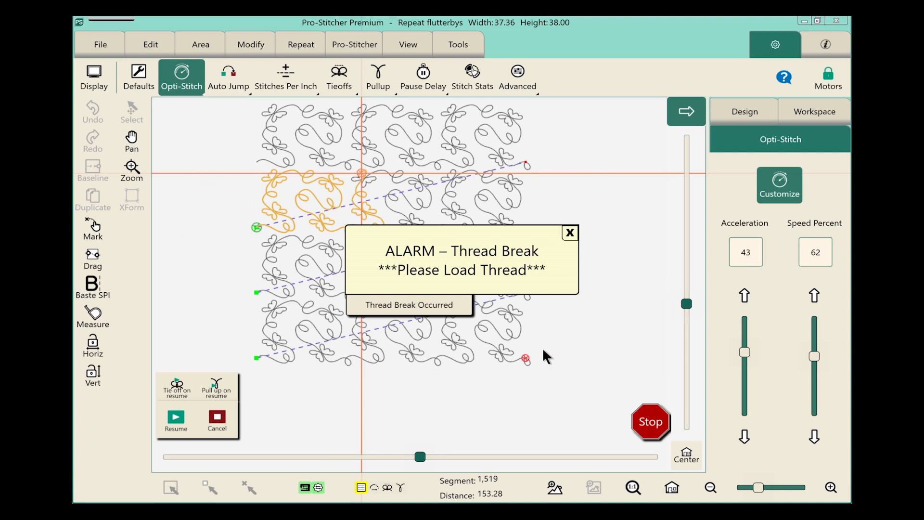
# - Dismiss the 'ALARM – Thread Break' dialog, leaving the machine error notice showing
pyautogui.click(569, 234)
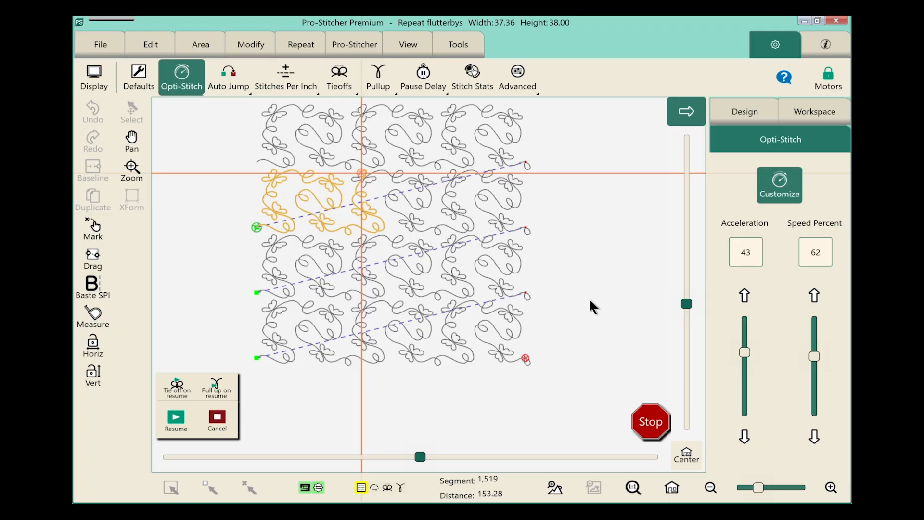
# - Use New Start & End's Auto start to place the start point at the break, 506.86
pyautogui.click(357, 40)
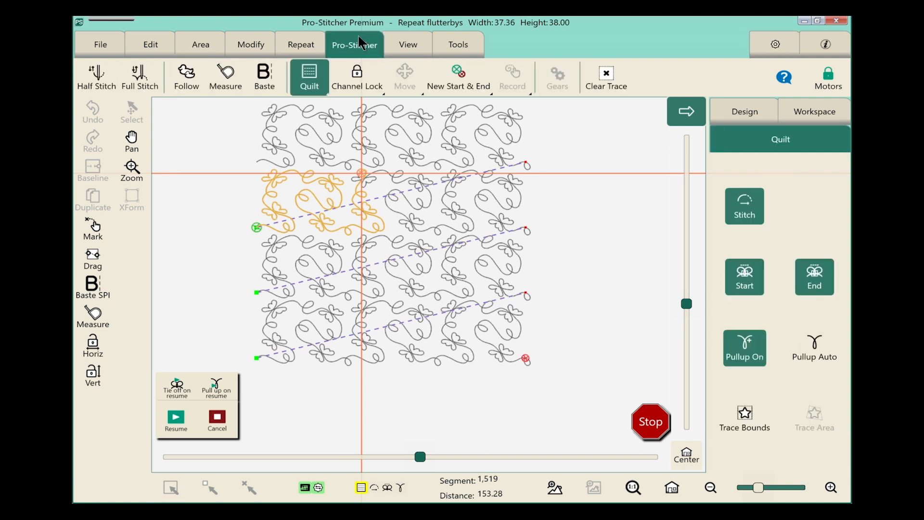
pyautogui.click(451, 76)
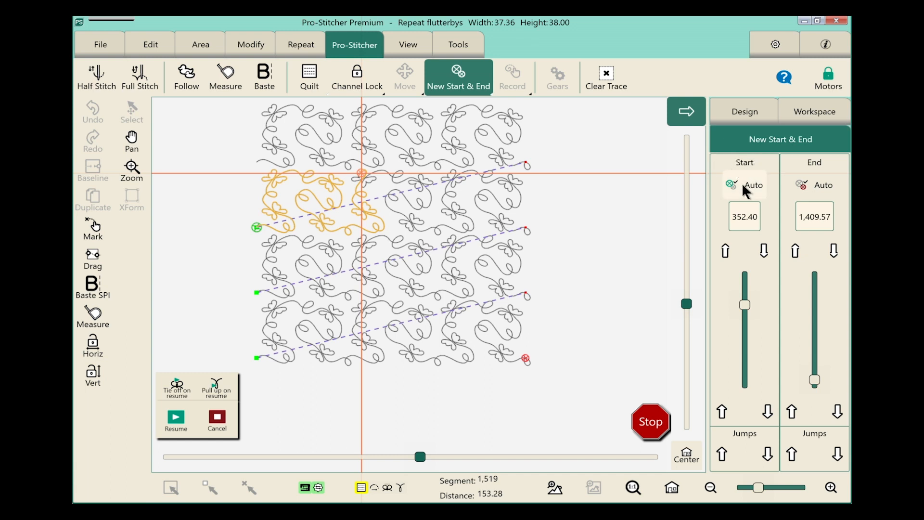
pyautogui.click(745, 189)
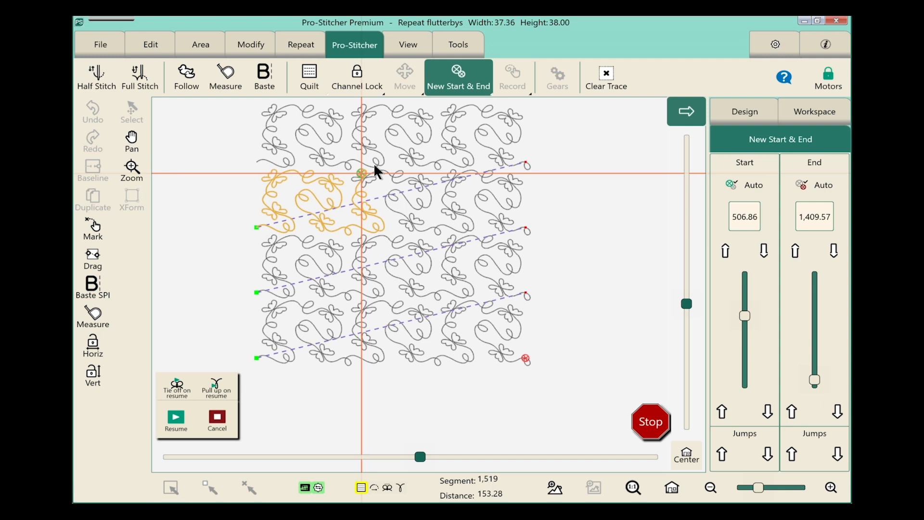
# - Zoom into a rectangle around the start marker by the top butterflies and nudge the start forward
pyautogui.click(133, 170)
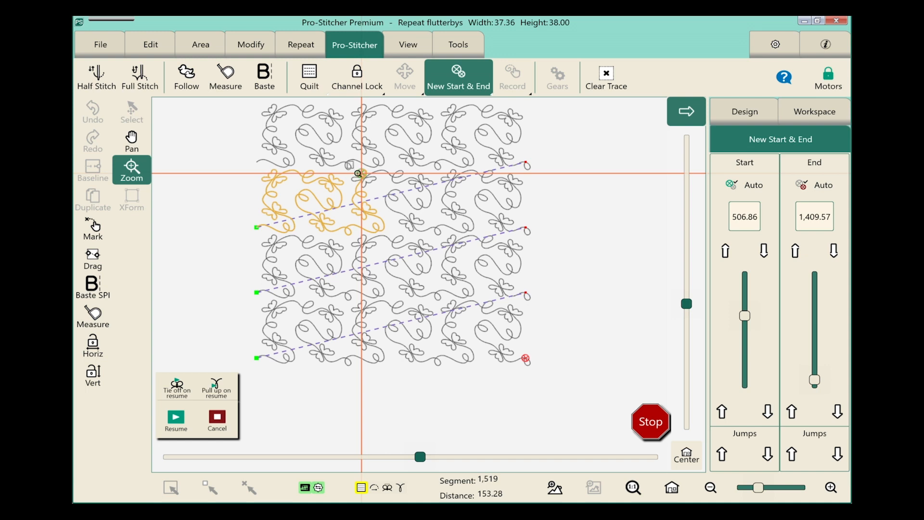
pyautogui.moveTo(348, 164); pyautogui.dragTo(385, 194)
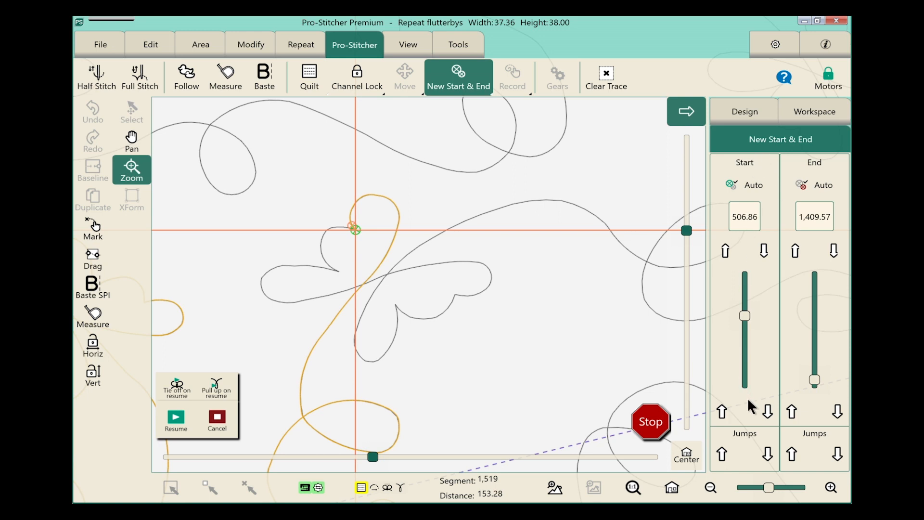
pyautogui.click(763, 250)
# - Nudge the start point back along the stitching path with the Start arrows
pyautogui.click(764, 250)
pyautogui.click(727, 249)
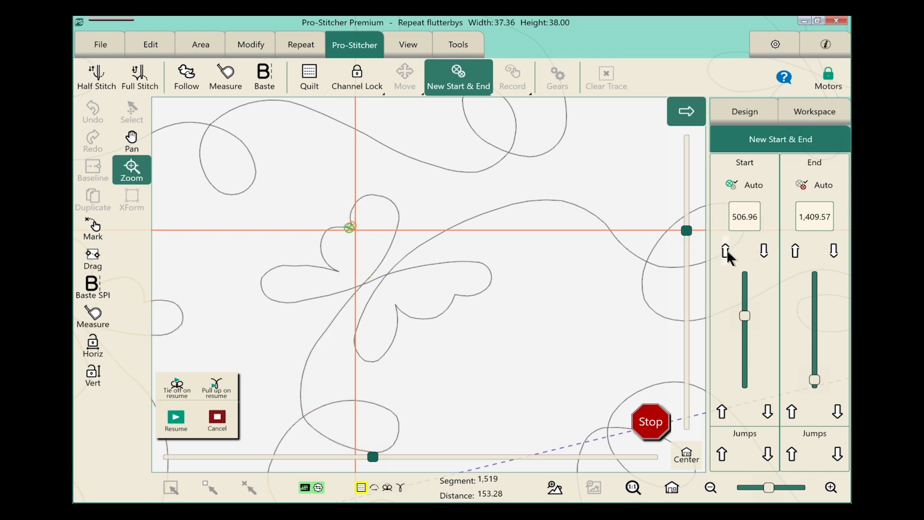
pyautogui.click(726, 250)
pyautogui.click(726, 251)
pyautogui.click(726, 251)
# - Step the start point further back along the stitching using the Jumps arrows
pyautogui.click(722, 410)
pyautogui.click(723, 413)
pyautogui.click(724, 413)
pyautogui.click(722, 411)
pyautogui.click(722, 412)
pyautogui.click(723, 410)
pyautogui.click(723, 411)
pyautogui.moveTo(746, 317); pyautogui.dragTo(743, 316)
# - Land the start point on the line crossing at 504.38 and return to the Home view of the whole design
pyautogui.click(723, 411)
pyautogui.click(724, 411)
pyautogui.click(725, 410)
pyautogui.click(724, 411)
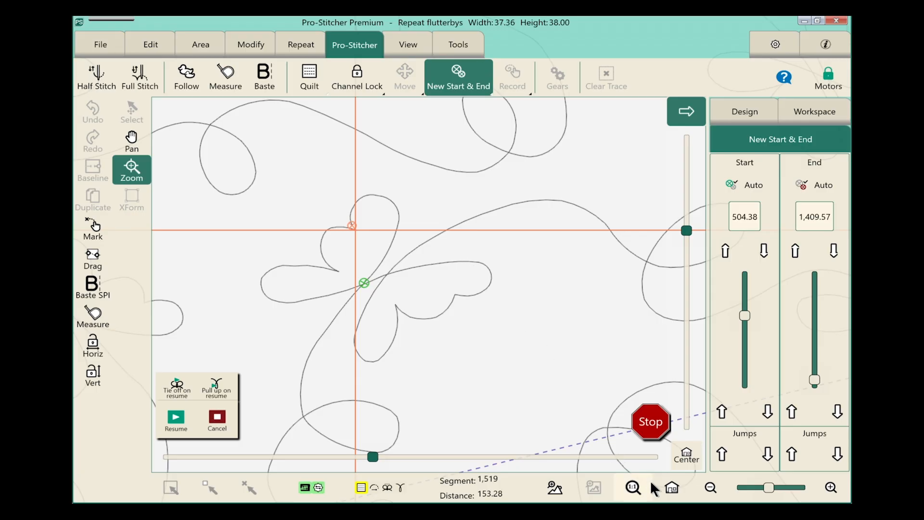
pyautogui.click(673, 488)
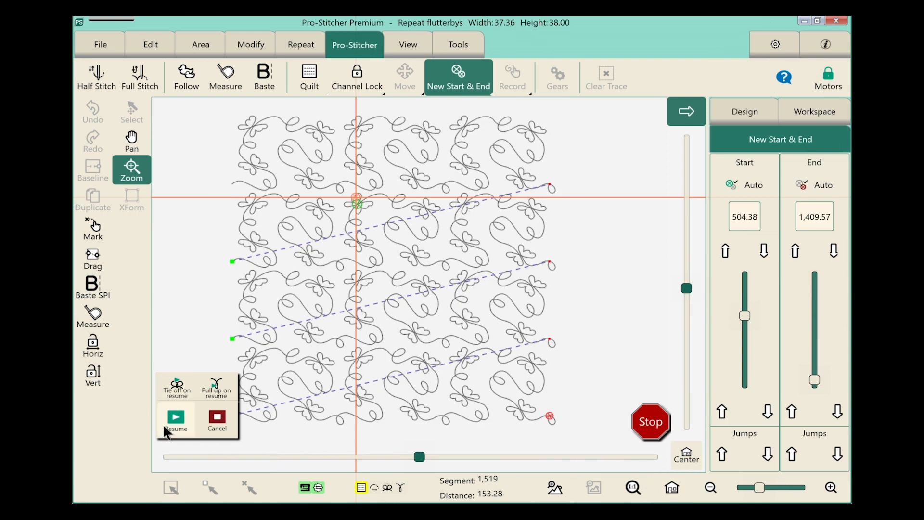
# - Enable Tie off on resume and resume stitching from the backed-up start point
pyautogui.click(180, 390)
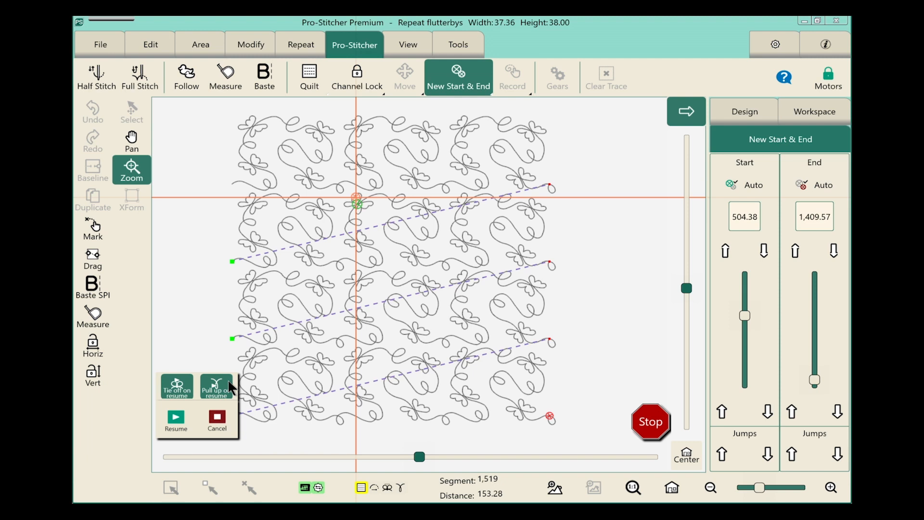
pyautogui.click(167, 416)
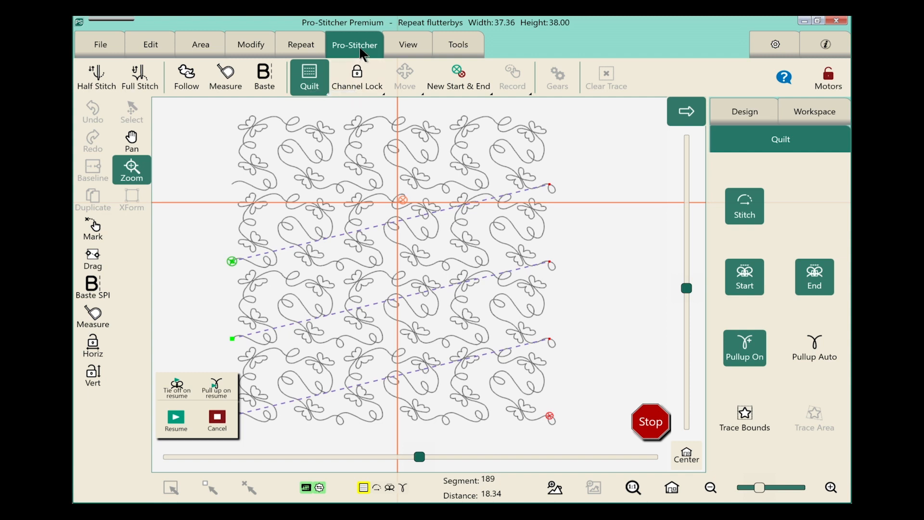
# - Auto-set a new start point where stitching stopped, at 522.61
pyautogui.click(461, 76)
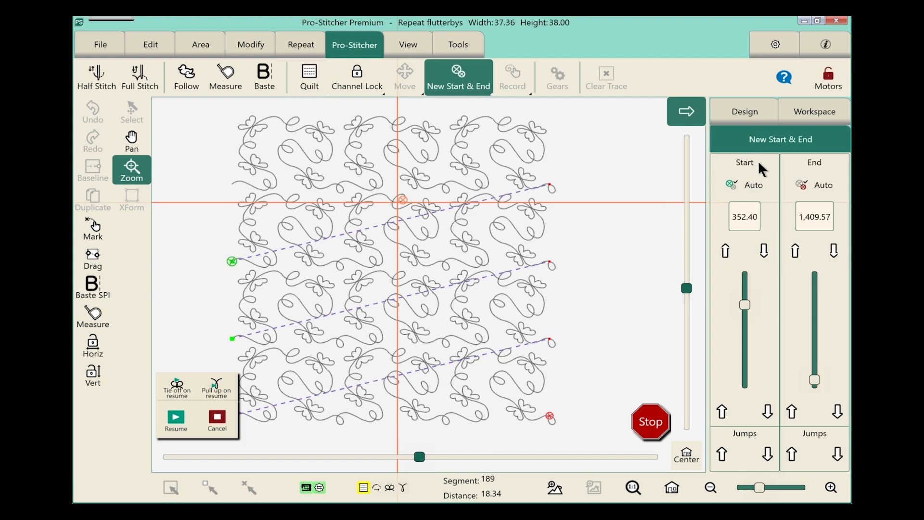
pyautogui.click(746, 183)
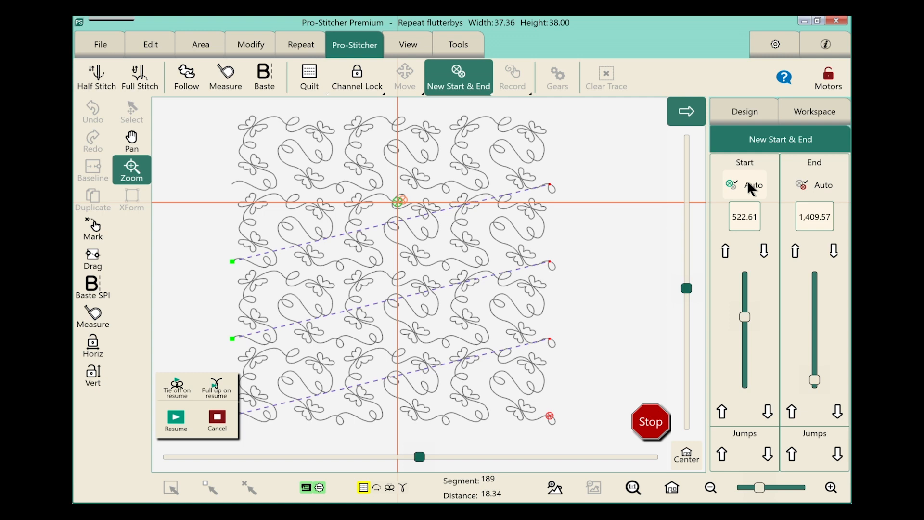
# - Enable Tie off and Pull up on resume, resume stitching, and continue past the Pullup Pause
pyautogui.click(181, 388)
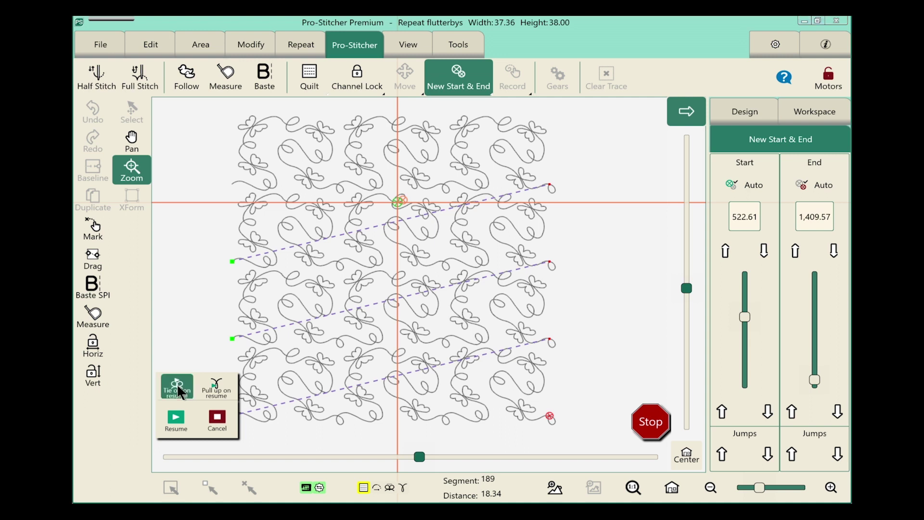
pyautogui.click(215, 389)
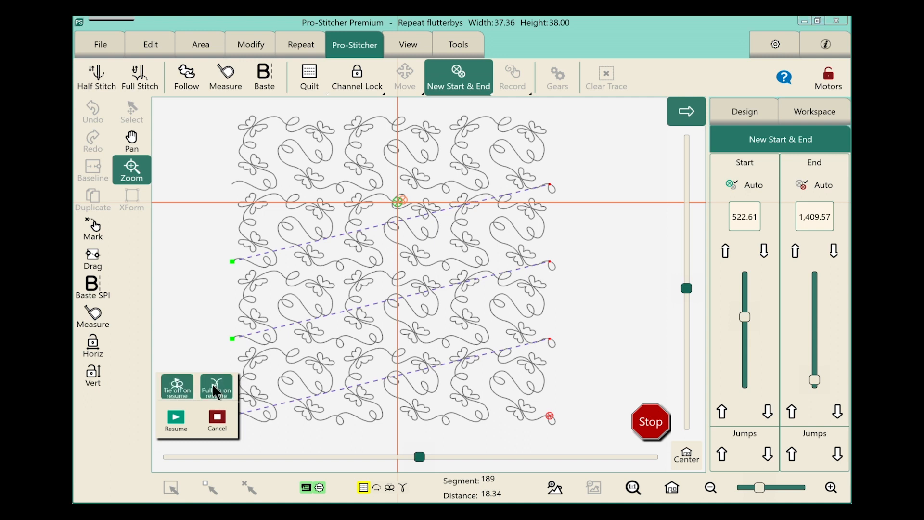
pyautogui.click(177, 419)
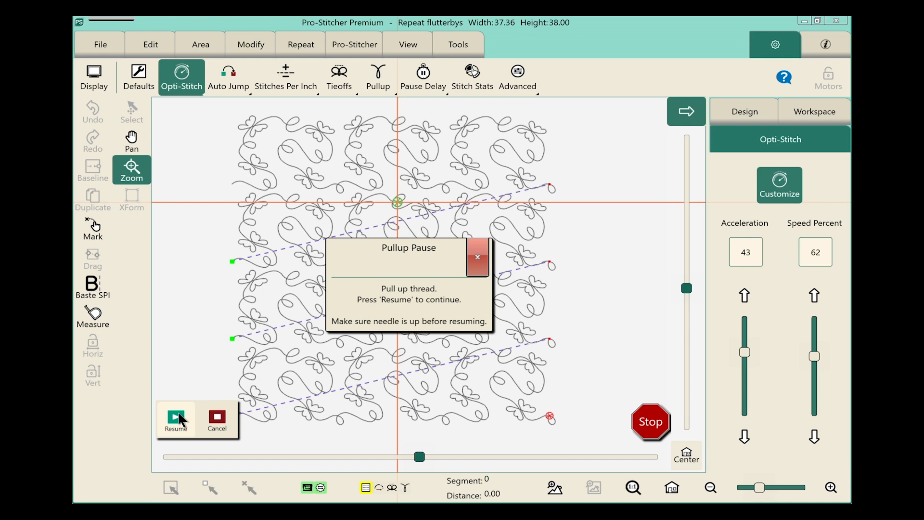
pyautogui.click(177, 418)
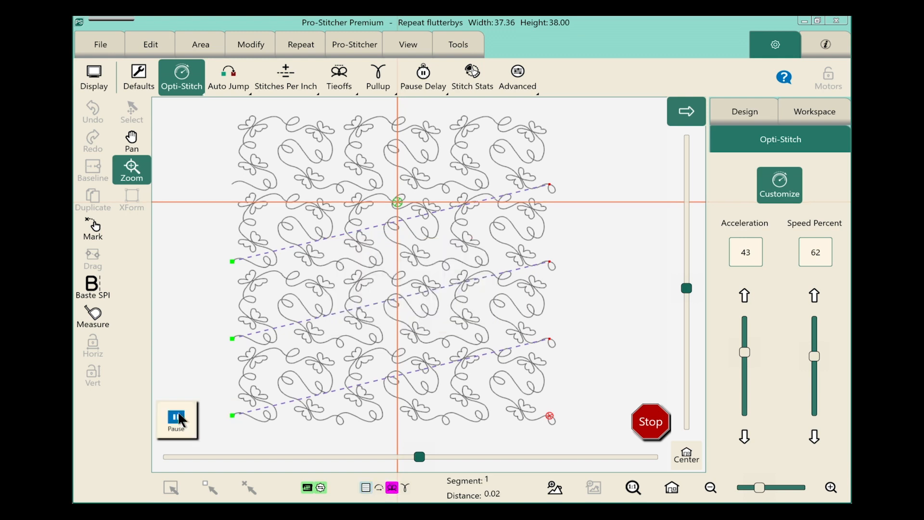